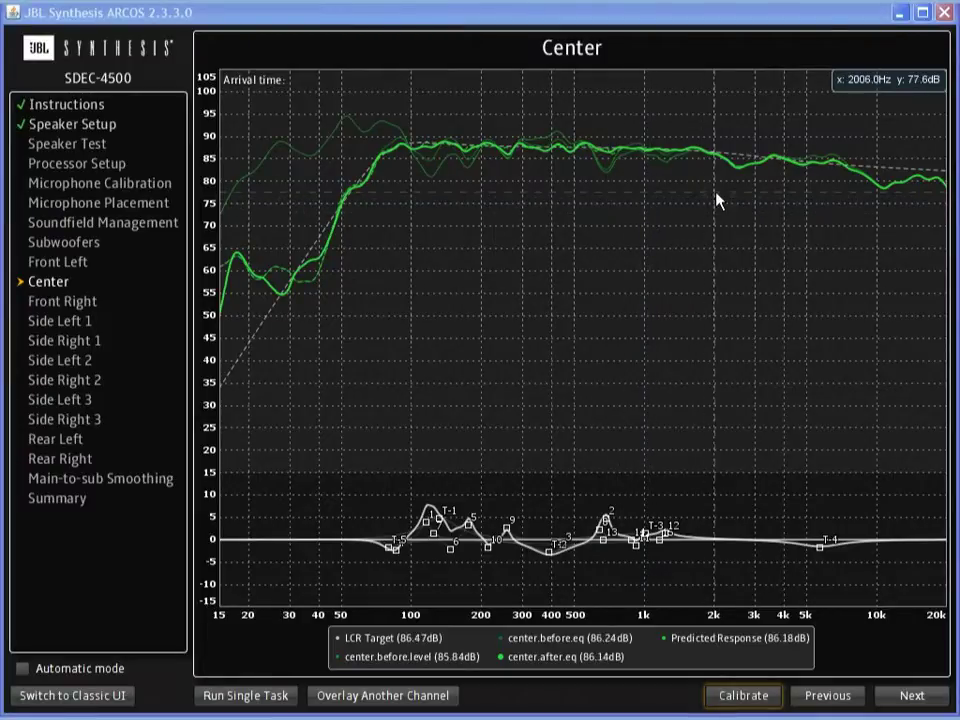
# - Mark the Center dip's band from 2024.7 to 3159.8 Hz, a 0.6-octave range centred at 2529.4 Hz
pyautogui.moveTo(716, 200); pyautogui.dragTo(762, 208)
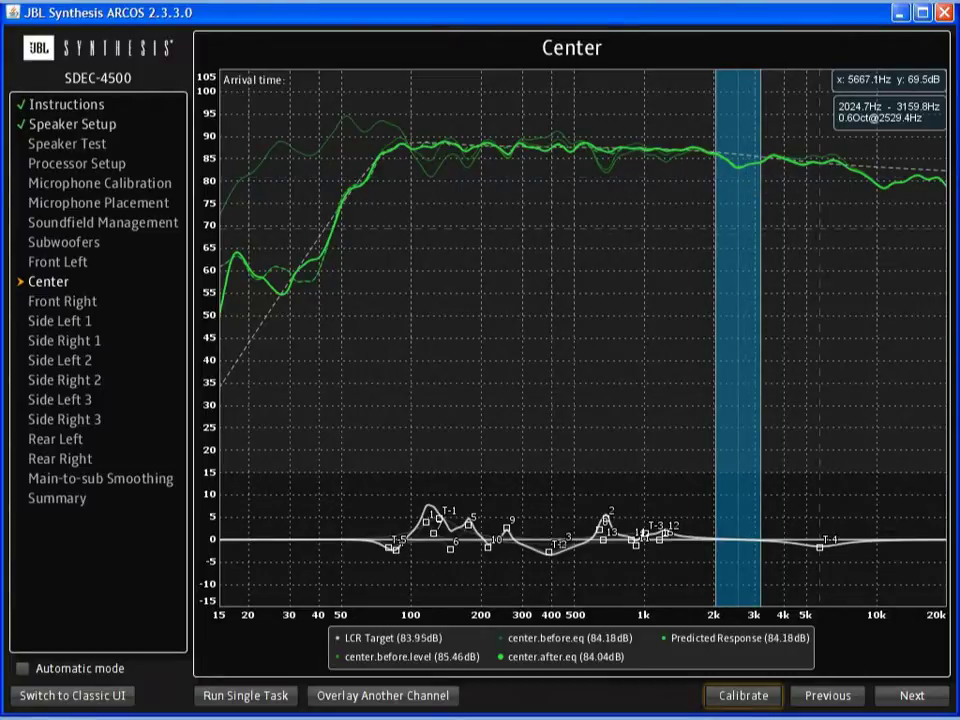
# - Clear the marked band and tune bell filter 15 to 2568.2 Hz at 3.30 dB
pyautogui.click(623, 241)
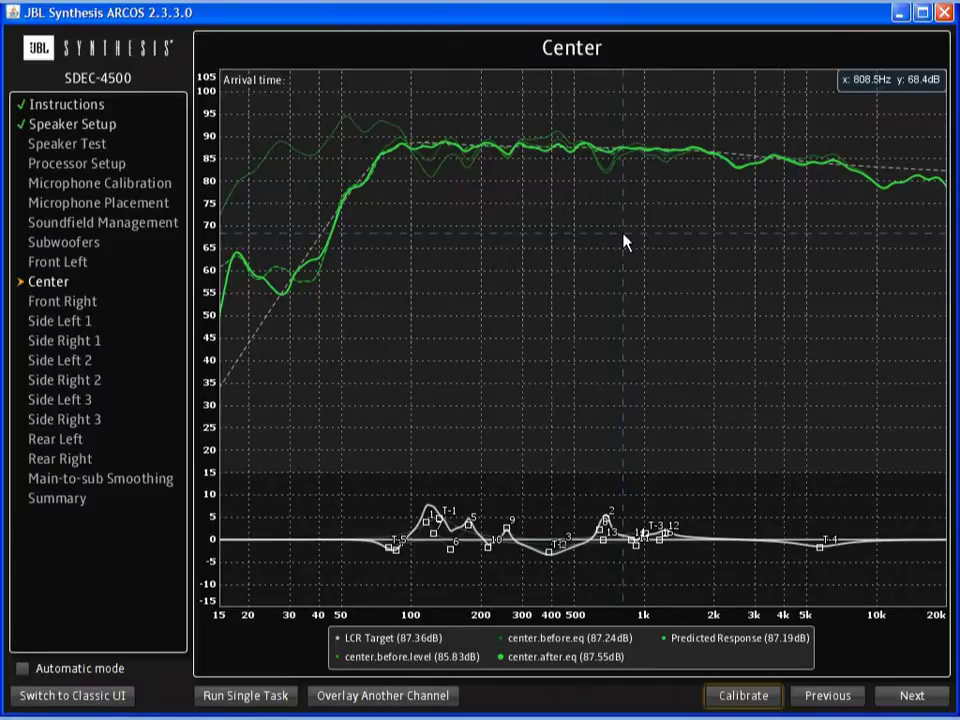
pyautogui.press('Tab')
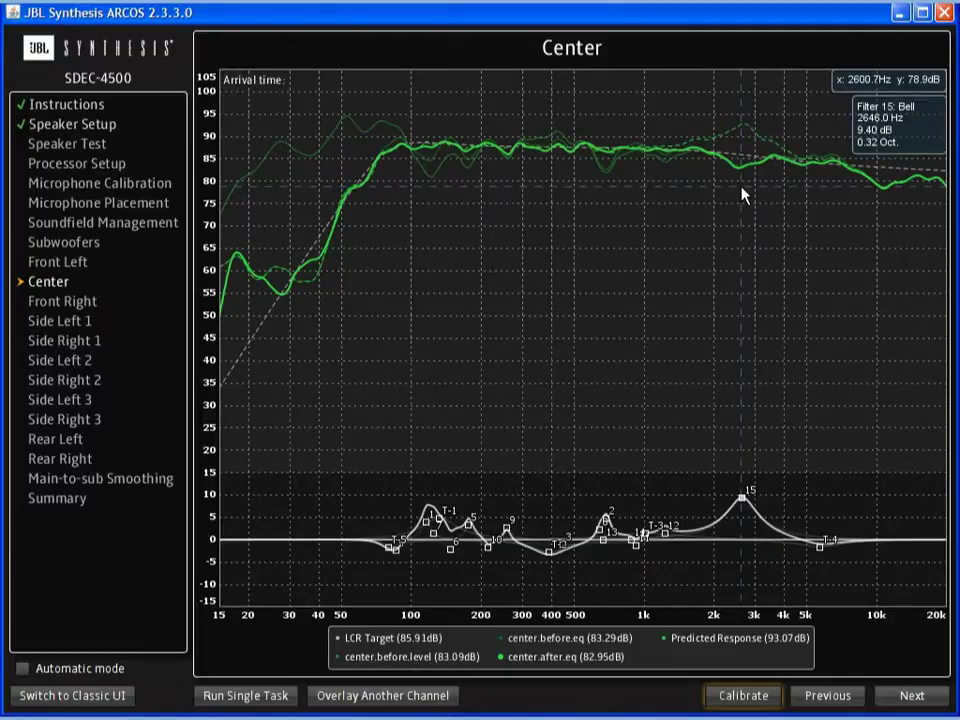
pyautogui.moveTo(741, 495); pyautogui.dragTo(741, 503)
pyautogui.scroll(-10, 741, 193)
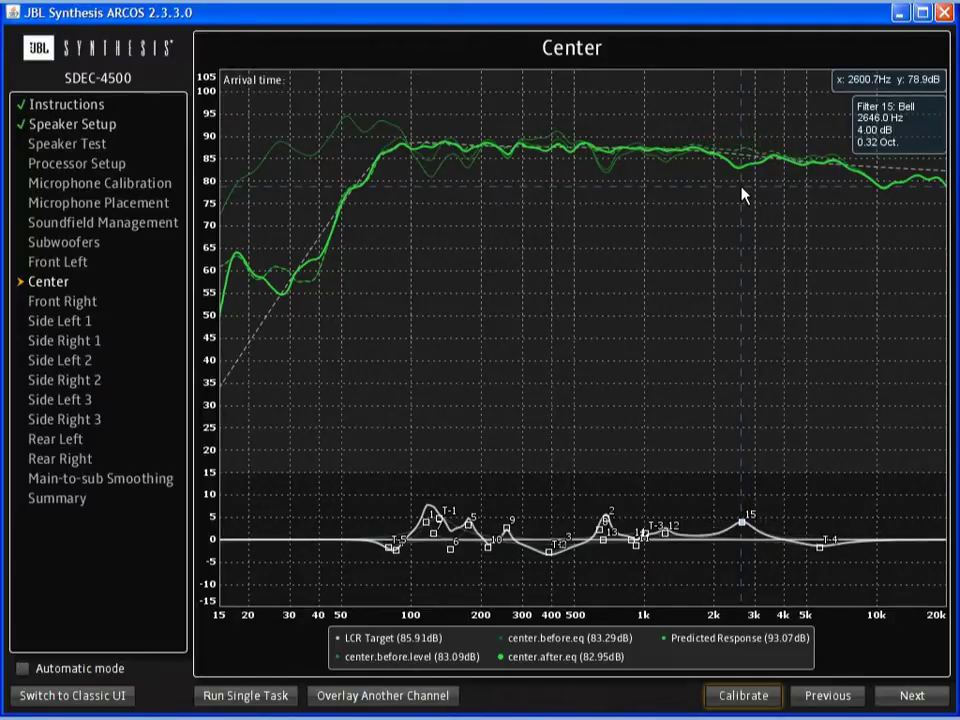
pyautogui.scroll(-1, 741, 193)
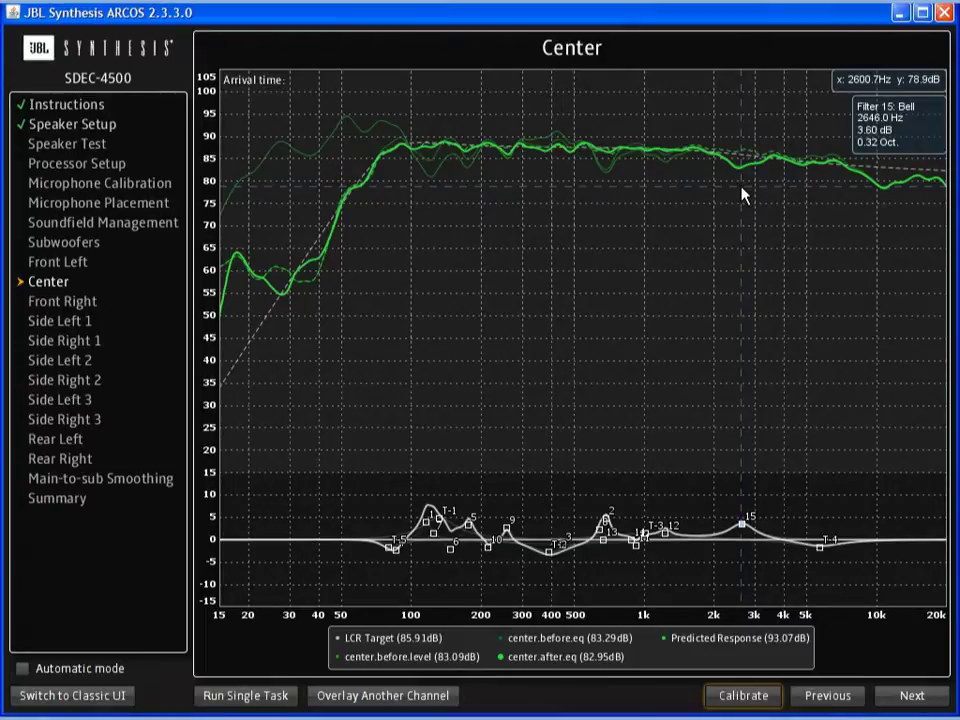
pyautogui.scroll(-3, 741, 193)
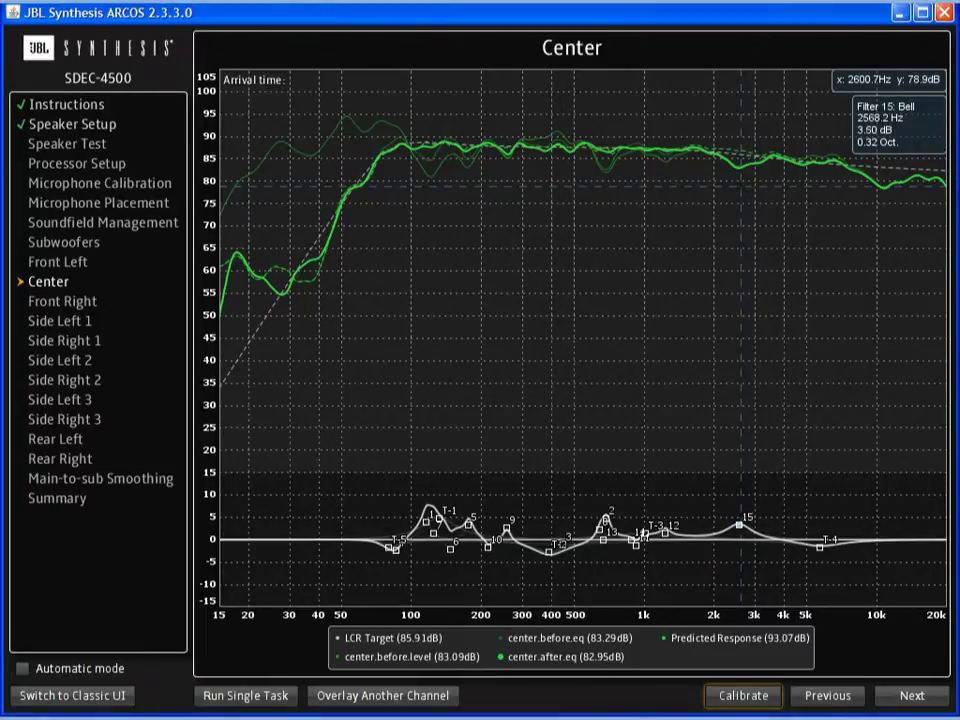
pyautogui.scroll(-2, 741, 193)
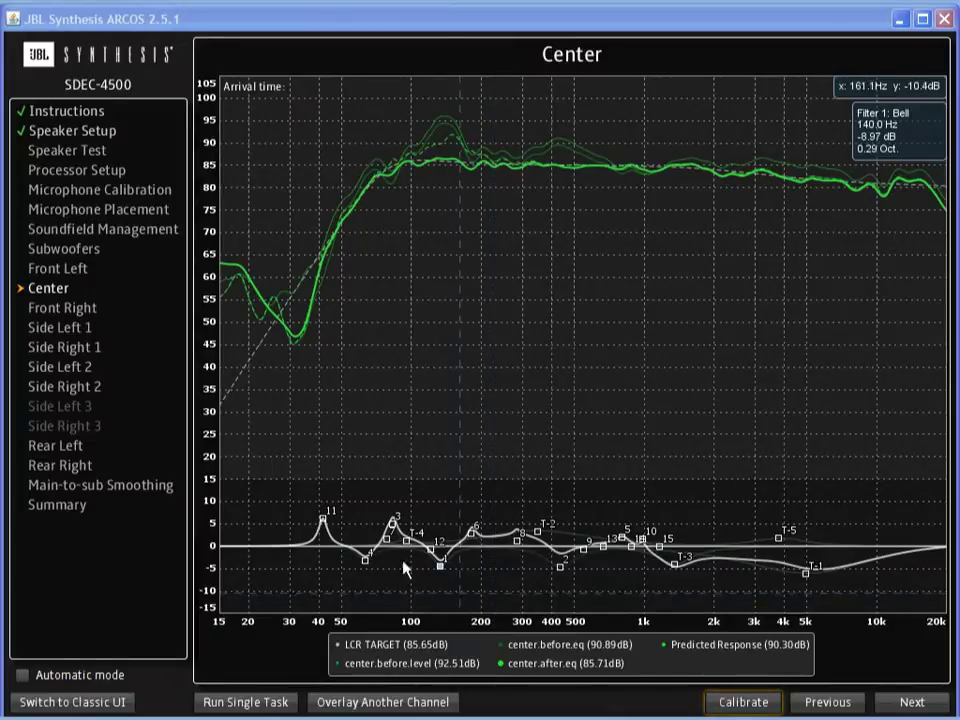
# - Run the single task 'Measure center.after.eq' to capture the Center's new after-EQ response
pyautogui.click(272, 707)
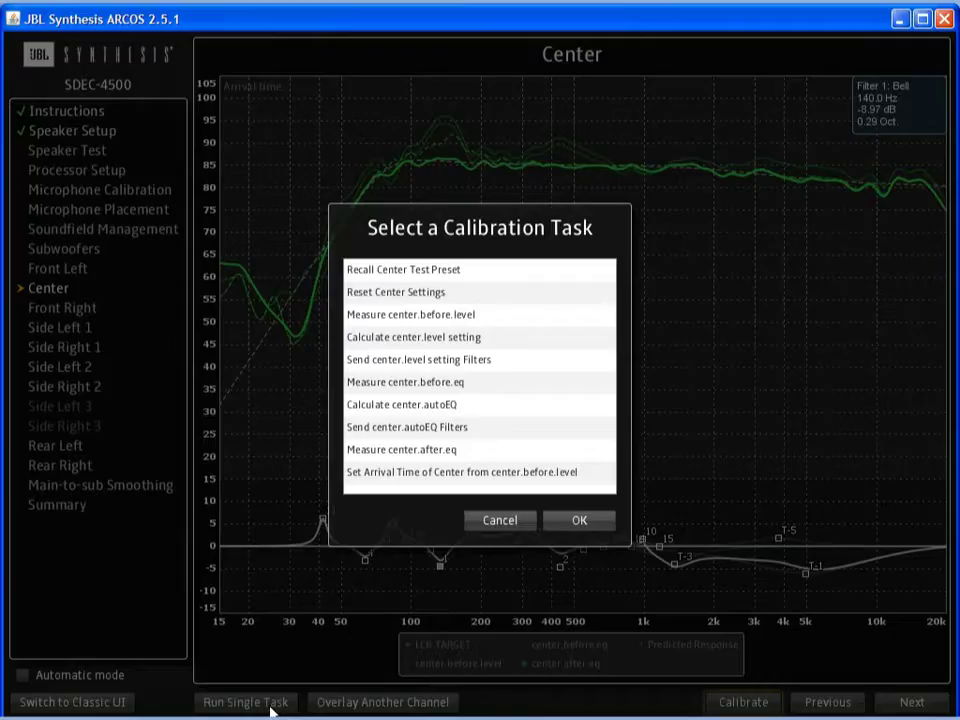
pyautogui.click(447, 453)
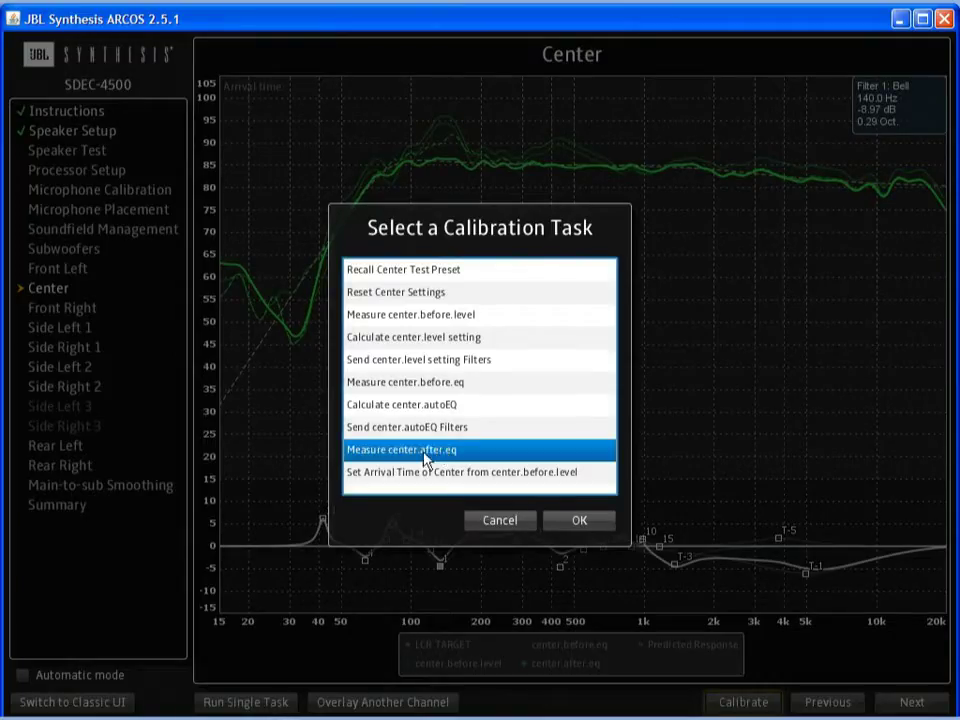
pyautogui.click(579, 519)
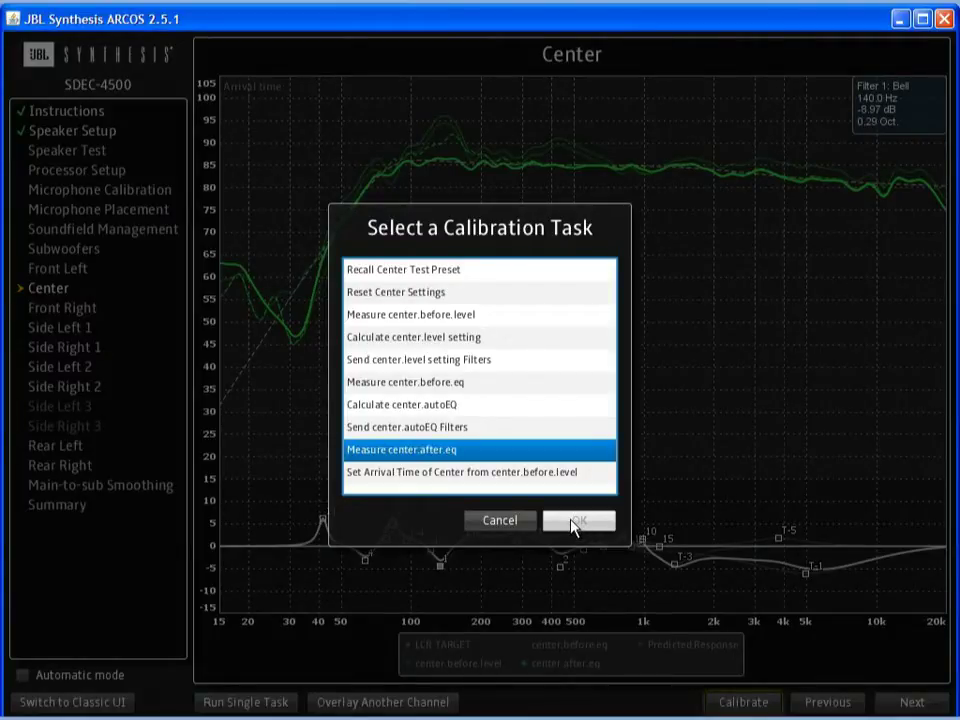
pyautogui.doubleClick(529, 458)
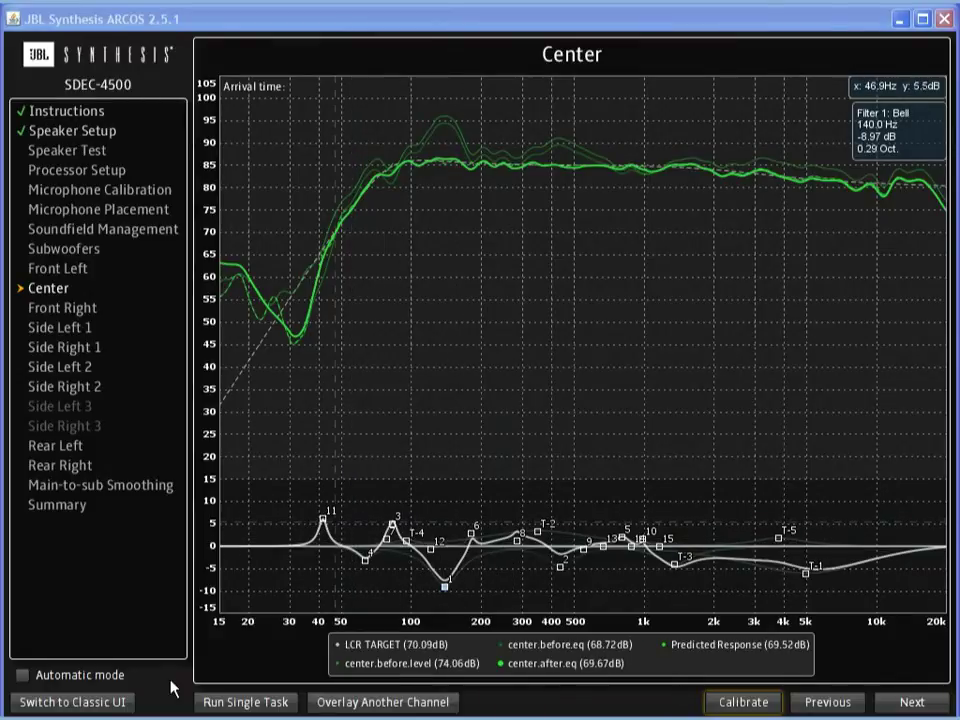
# - In the Classic UI, bypass the Center high-pass filter and show its five-band Touch-up EQ
pyautogui.click(120, 701)
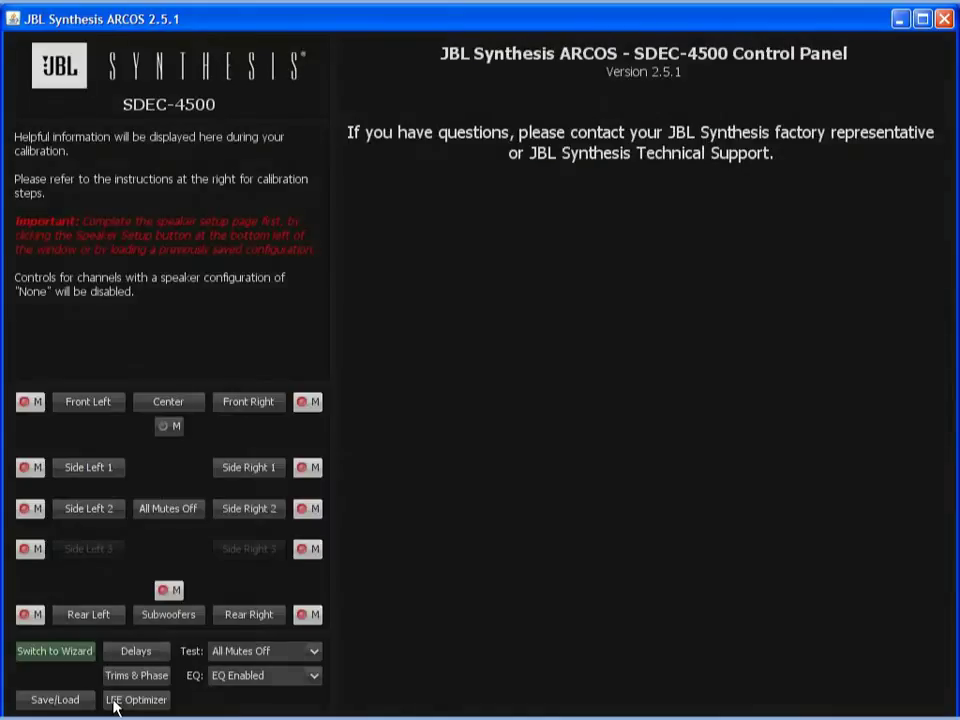
pyautogui.click(193, 402)
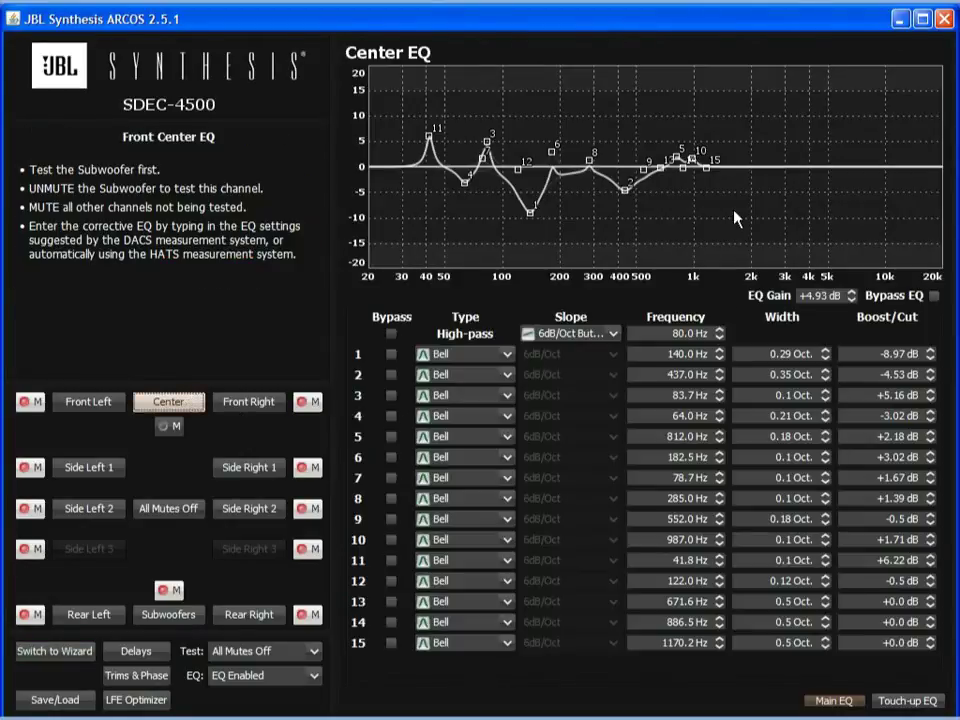
pyautogui.click(391, 333)
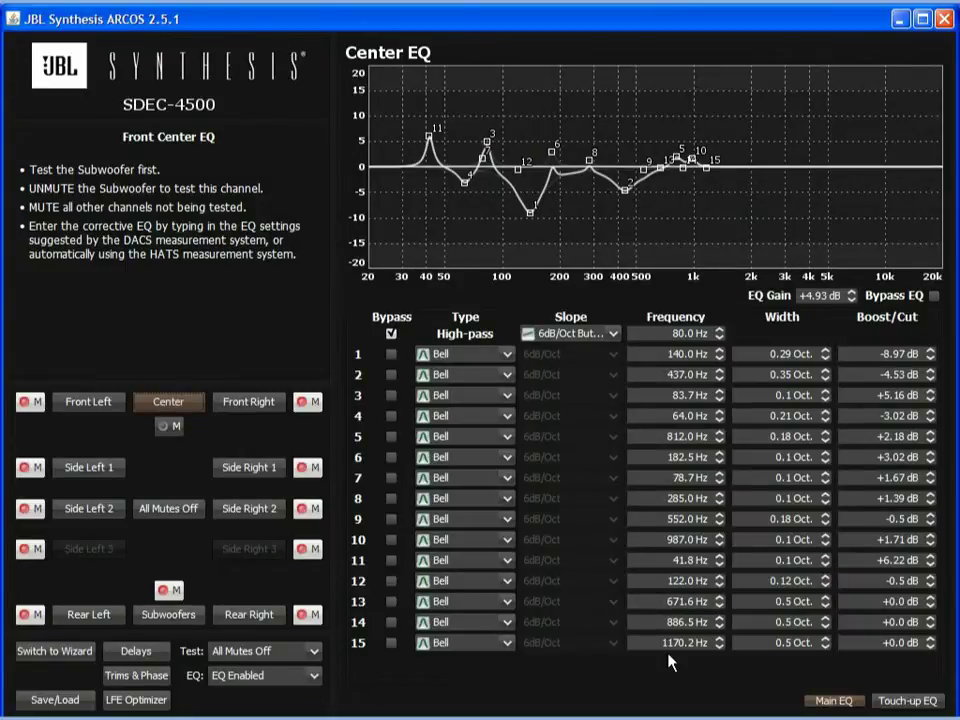
pyautogui.click(905, 703)
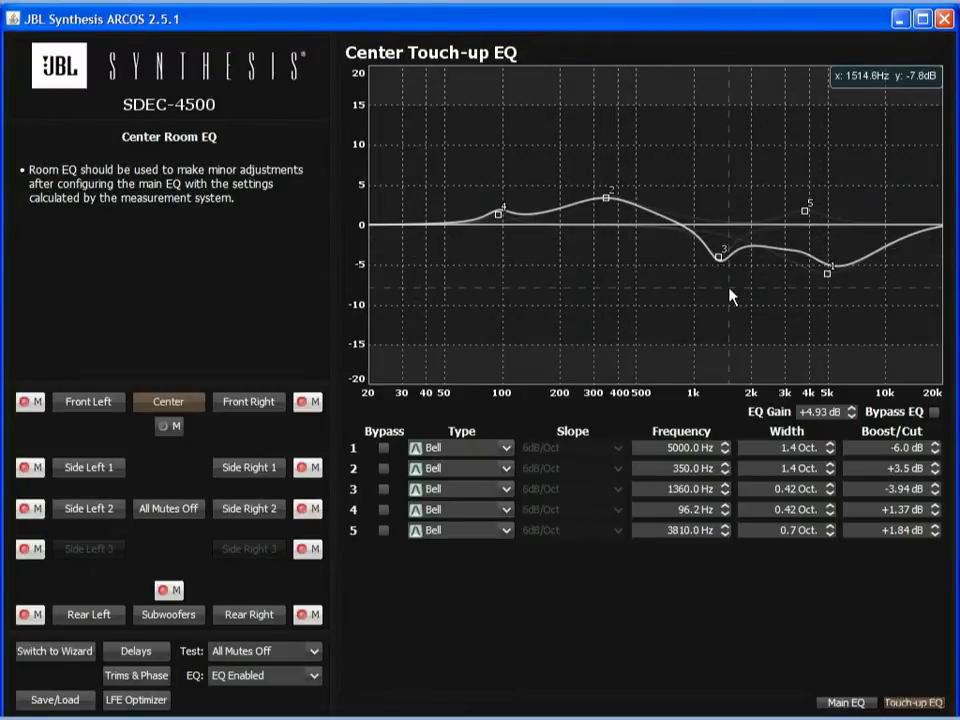
# - Set Center main EQ filter 1 to 134.3 Hz, −4.42 dB and 0.19-octave width
pyautogui.click(848, 703)
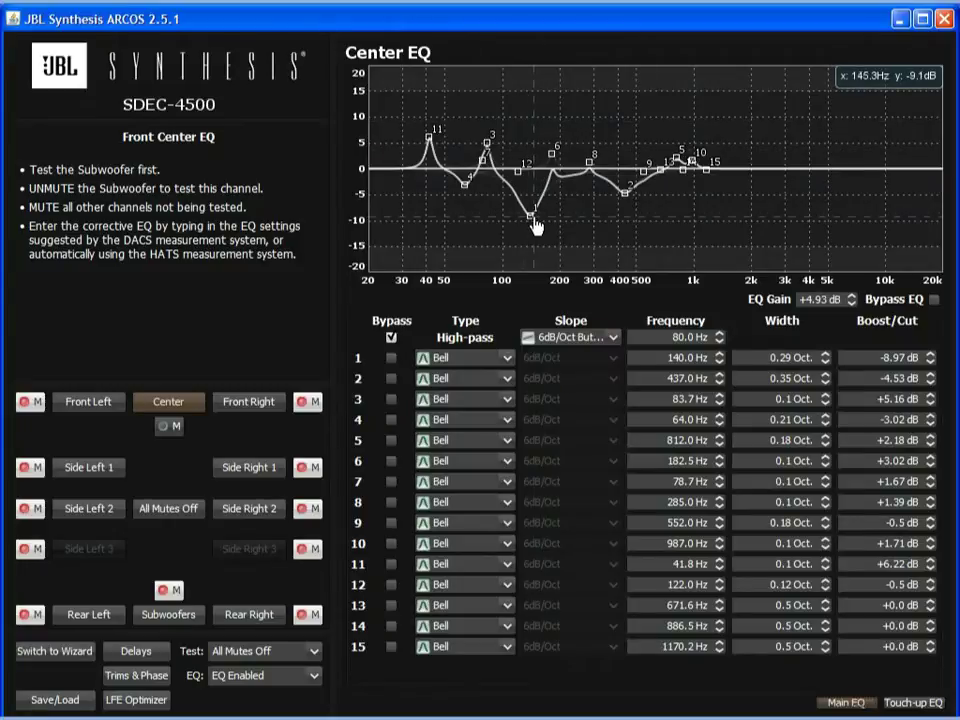
pyautogui.moveTo(532, 224)
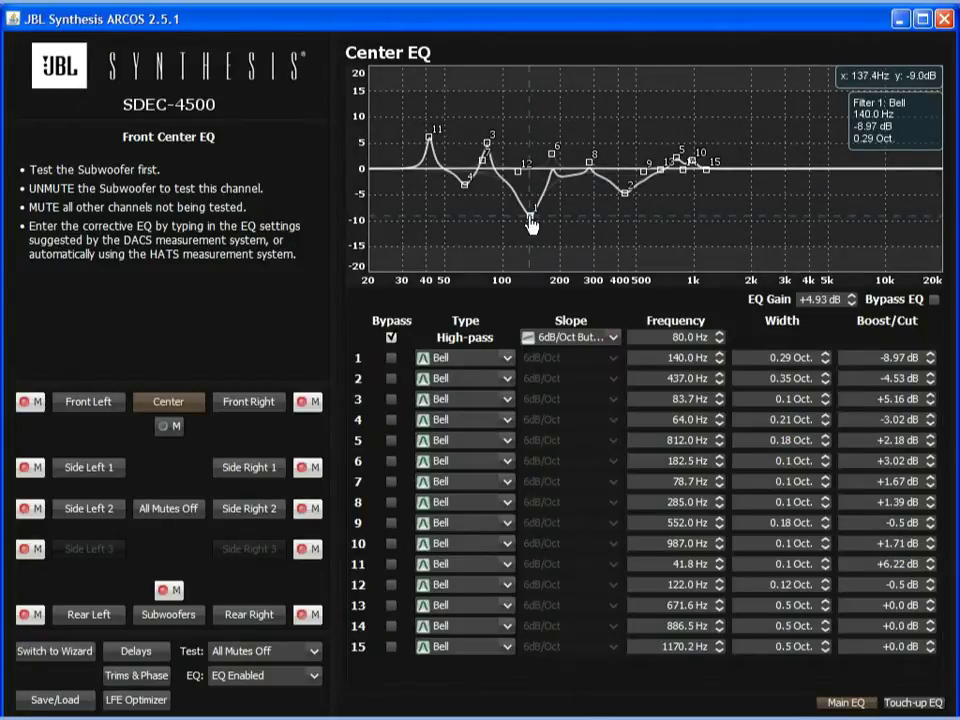
pyautogui.moveTo(531, 217)
pyautogui.mouseDown()
pyautogui.moveTo(529, 160)
pyautogui.moveTo(528, 194)
pyautogui.mouseUp()
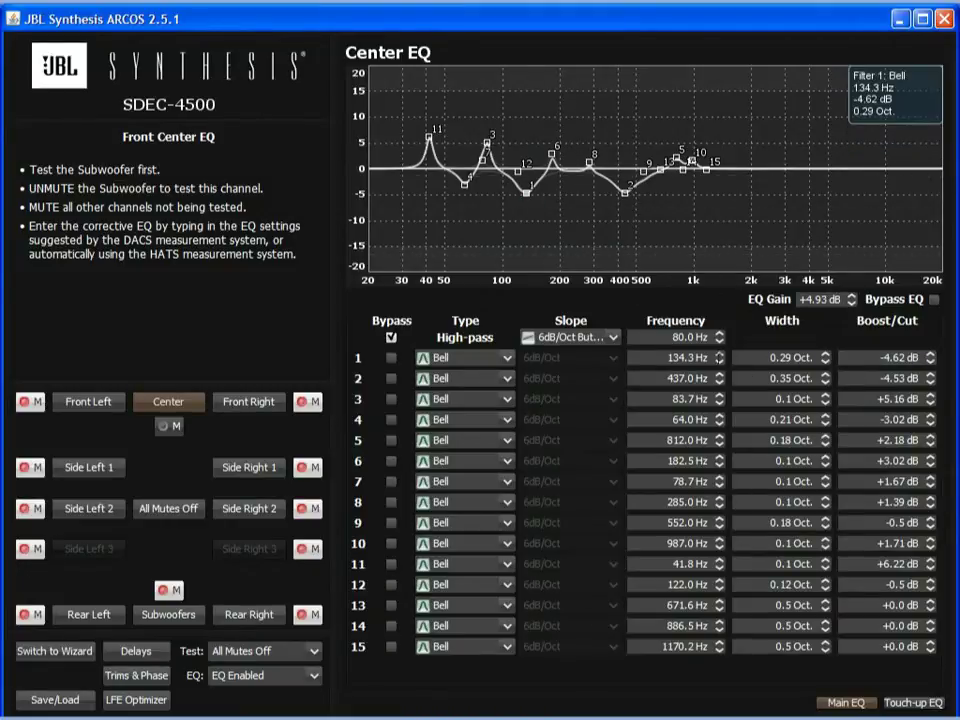
pyautogui.moveTo(826, 356); pyautogui.dragTo(827, 362)
pyautogui.press('Up')
pyautogui.press('Up')
pyautogui.press('Up')
pyautogui.press('Up')
pyautogui.press('Up')
pyautogui.press('Up')
pyautogui.press('Up')
pyautogui.press('Up')
pyautogui.press('Up')
pyautogui.press('Up')
pyautogui.press('Up')
pyautogui.press('Up')
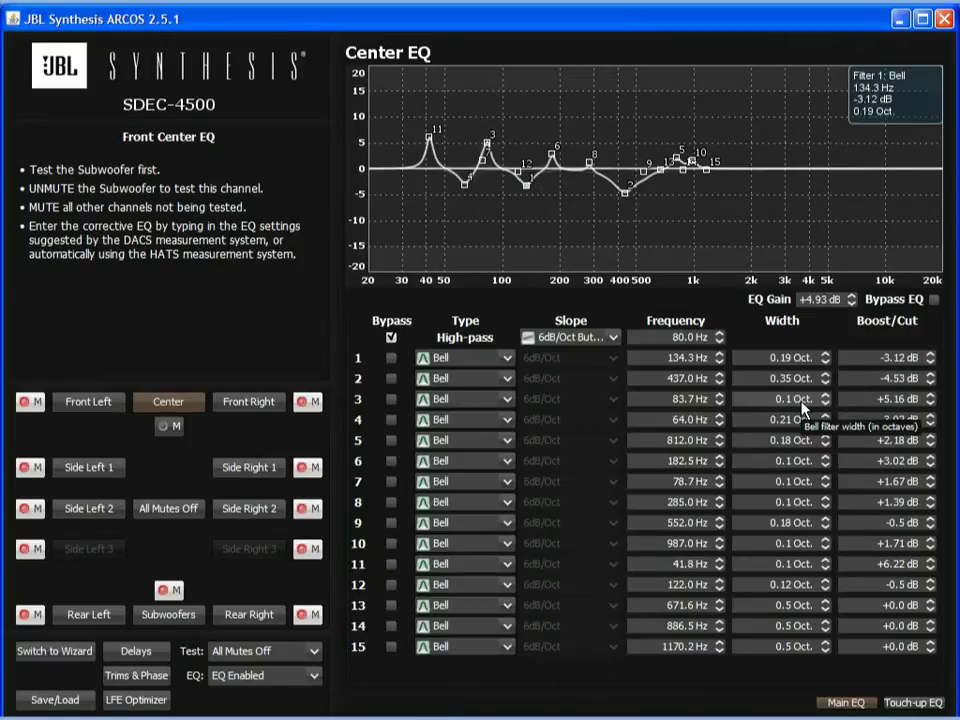
pyautogui.press('Down')
pyautogui.press('Down')
pyautogui.press('Down')
pyautogui.press('Down')
pyautogui.press('Down')
pyautogui.press('Down')
pyautogui.press('Down')
pyautogui.press('Down')
pyautogui.press('Down')
pyautogui.press('Down')
pyautogui.press('Down')
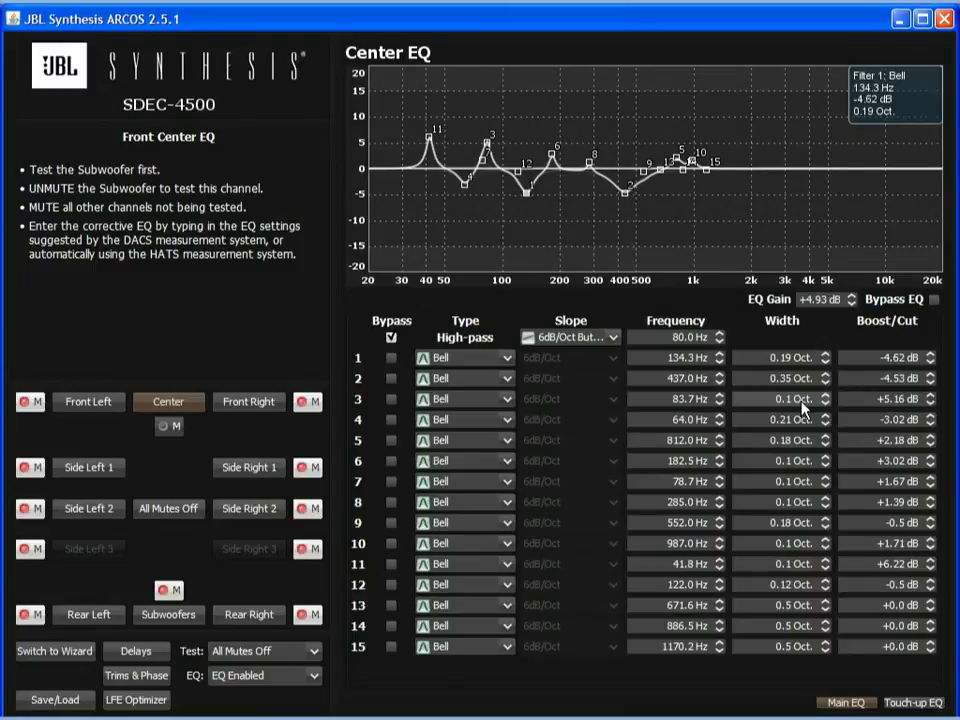
pyautogui.press('Up')
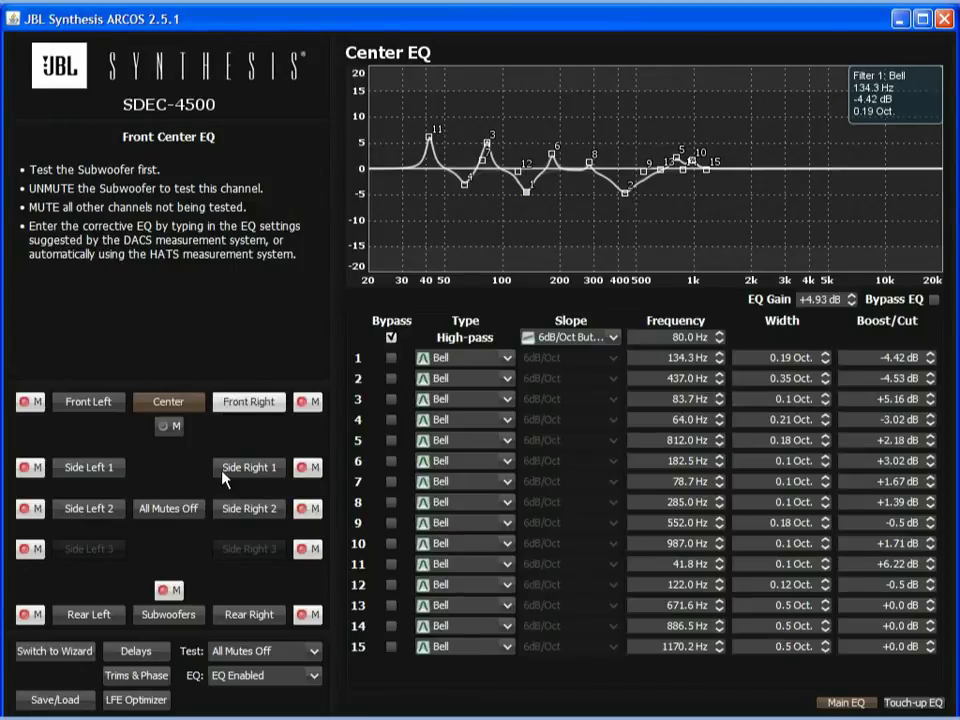
# - Clear all mutes, then mute Side Left 1 and 2, Side Right 1 and 2, and Center
pyautogui.click(186, 512)
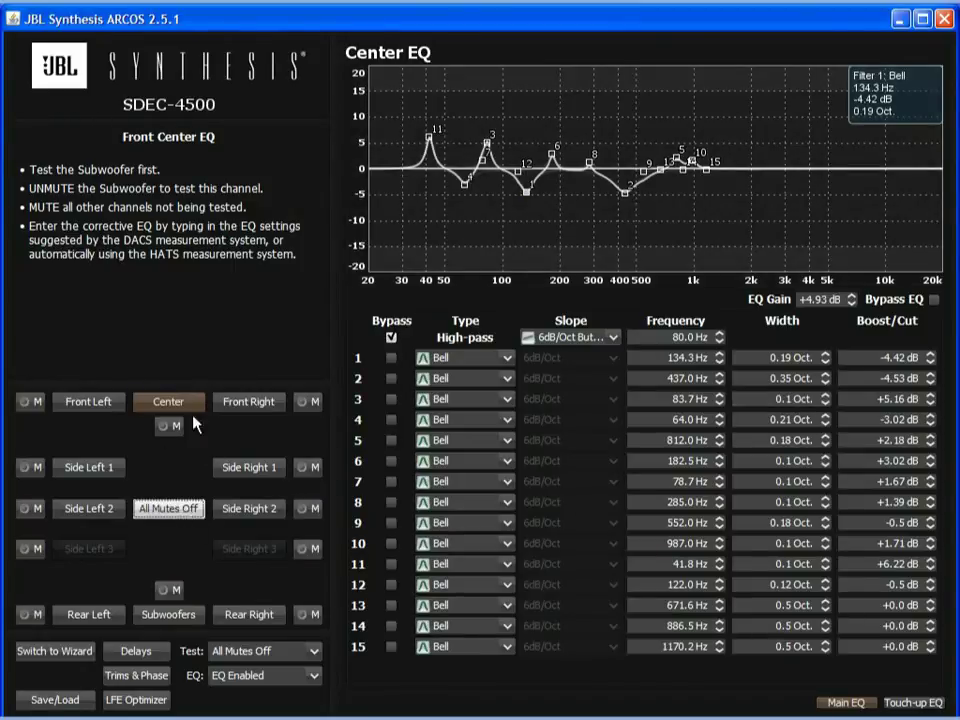
pyautogui.click(32, 468)
pyautogui.click(309, 468)
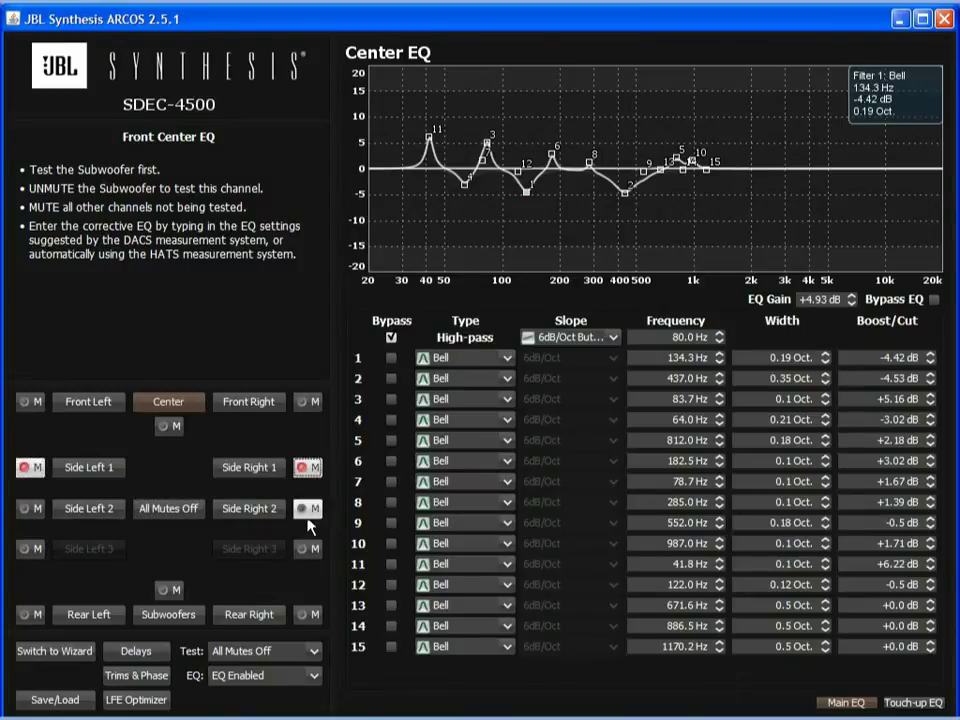
pyautogui.click(309, 509)
pyautogui.click(37, 509)
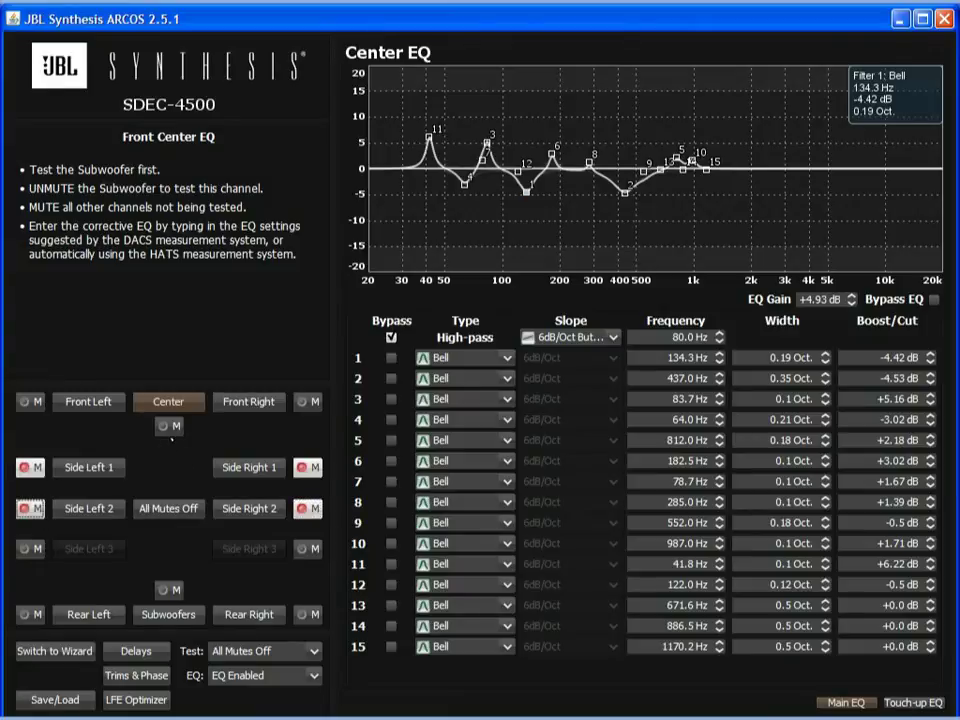
pyautogui.click(168, 427)
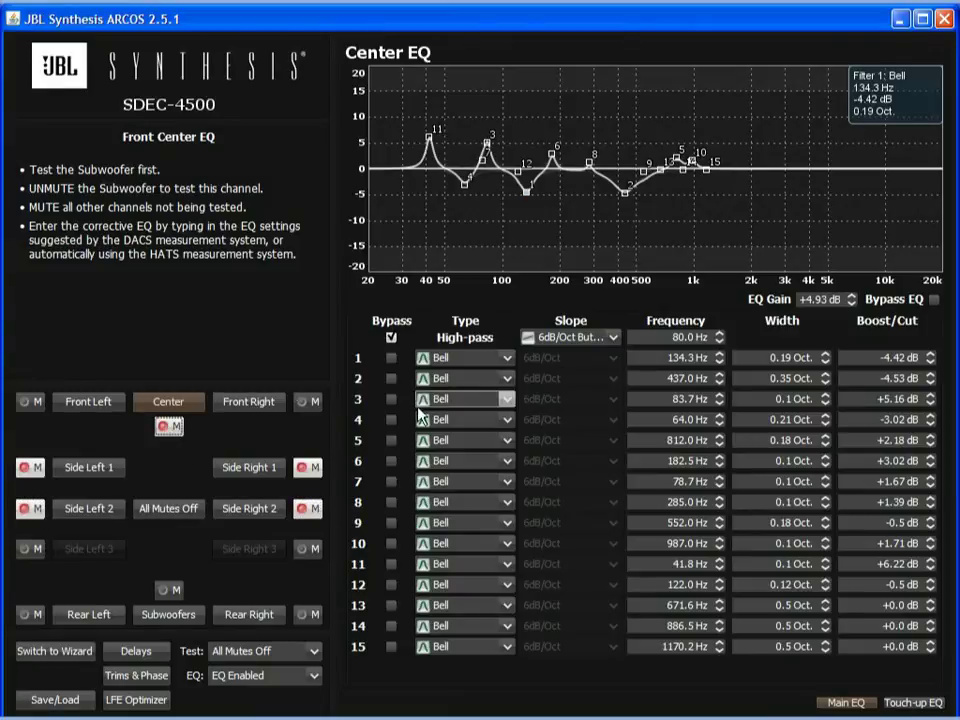